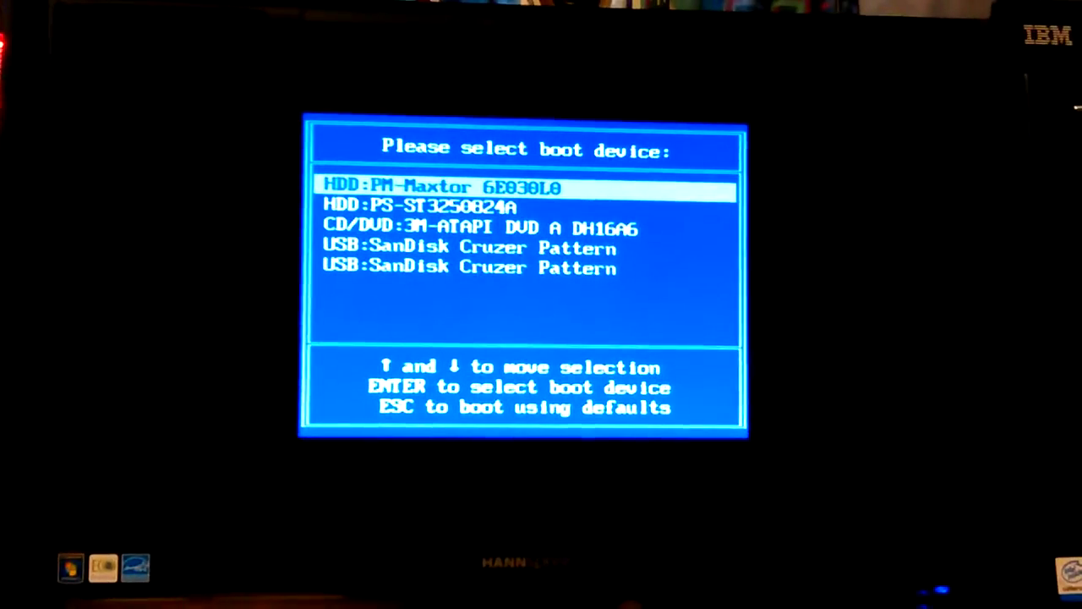
Move the boot selection down to the first SanDisk Cruzer Pattern USB entry
{"action": "key", "text": "Down"}
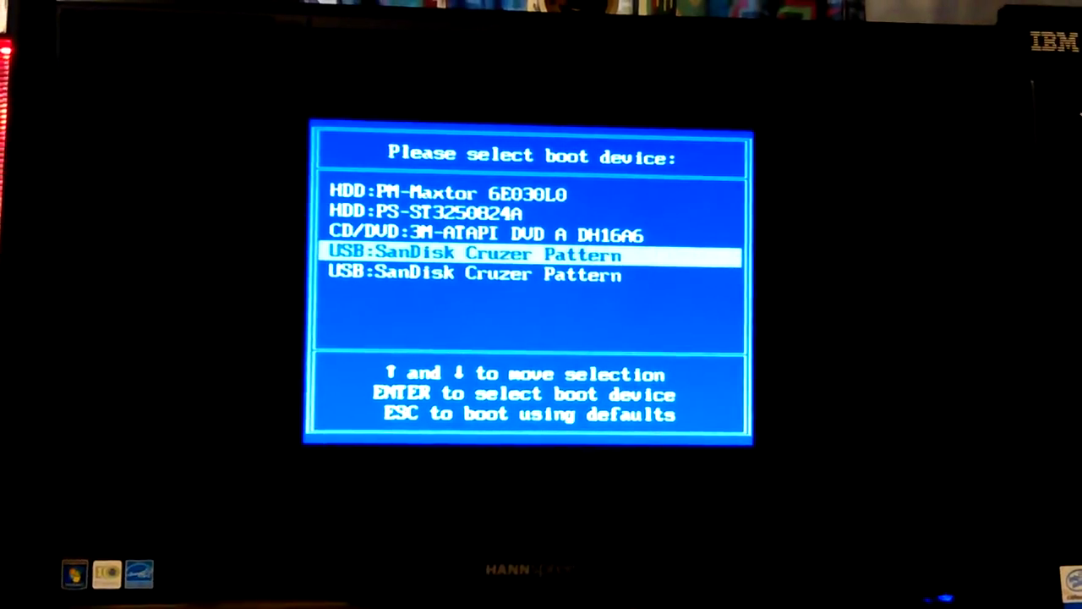